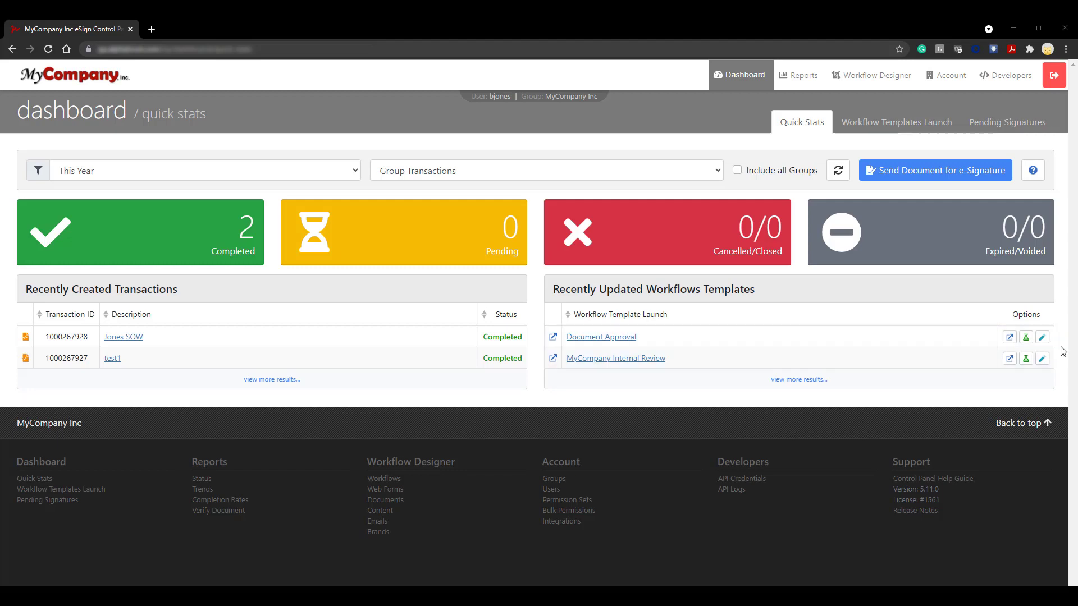
# Start adding an account group with MyCompany_Customers as both its group name and owner name.
pyautogui.click(943, 84)
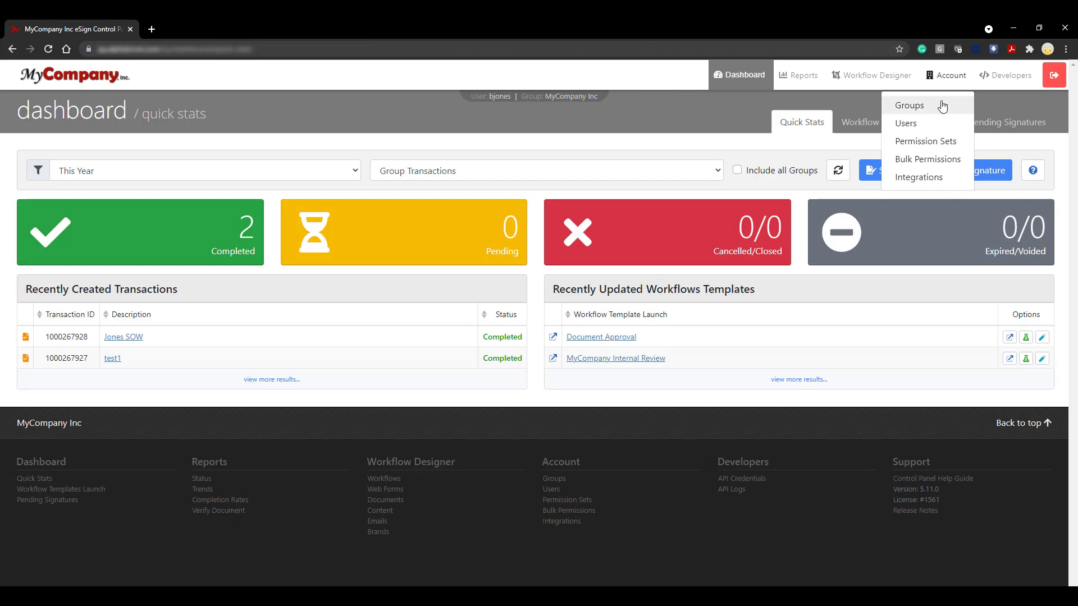
pyautogui.click(941, 106)
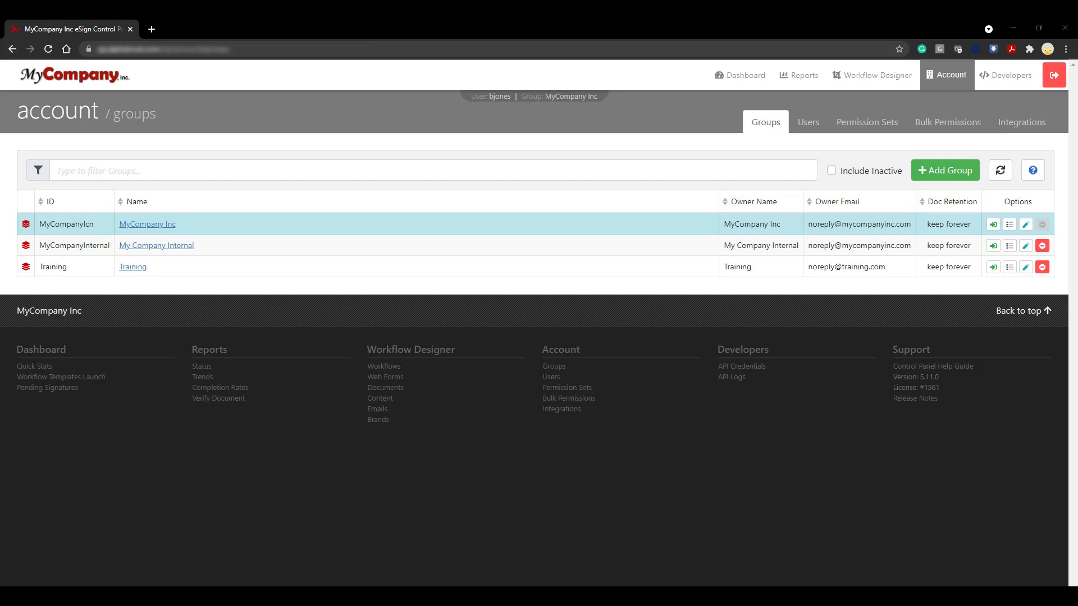
pyautogui.click(945, 172)
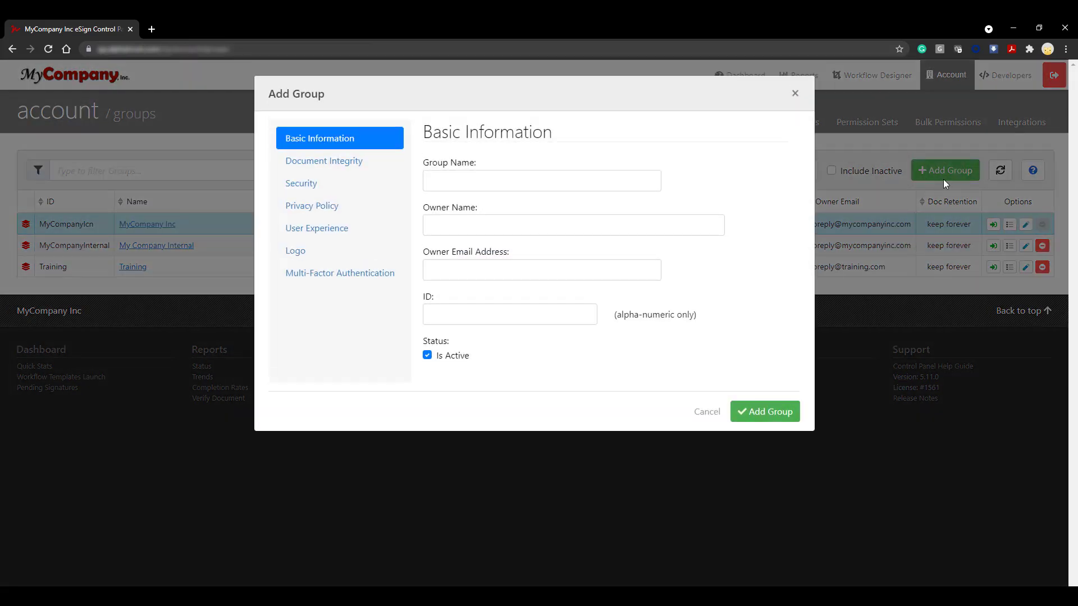
pyautogui.click(650, 179)
pyautogui.write('M')
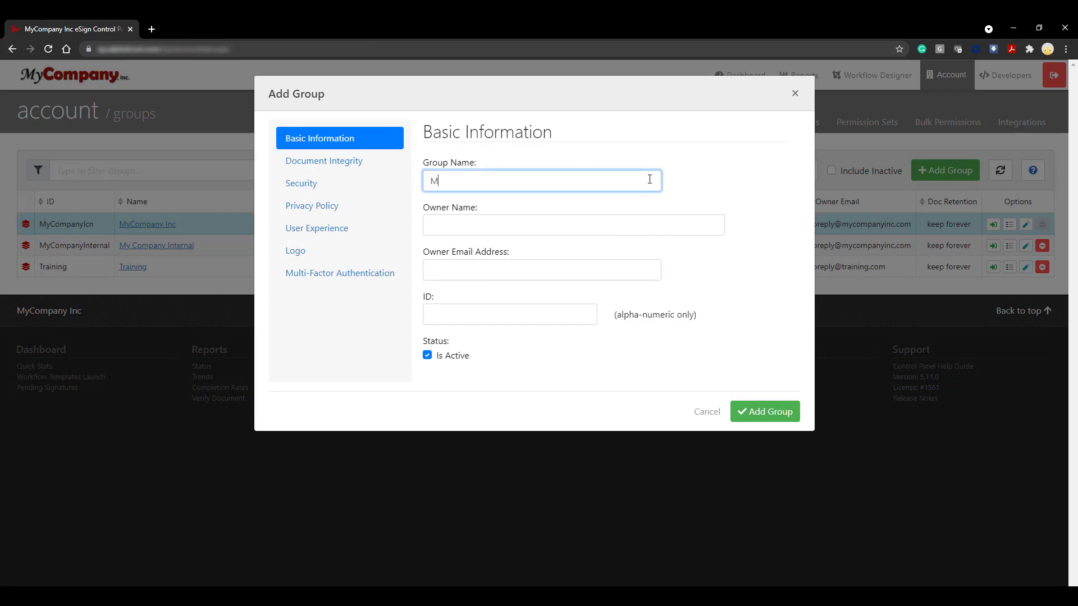
pyautogui.write('yCompany_Customers')
pyautogui.click(716, 225)
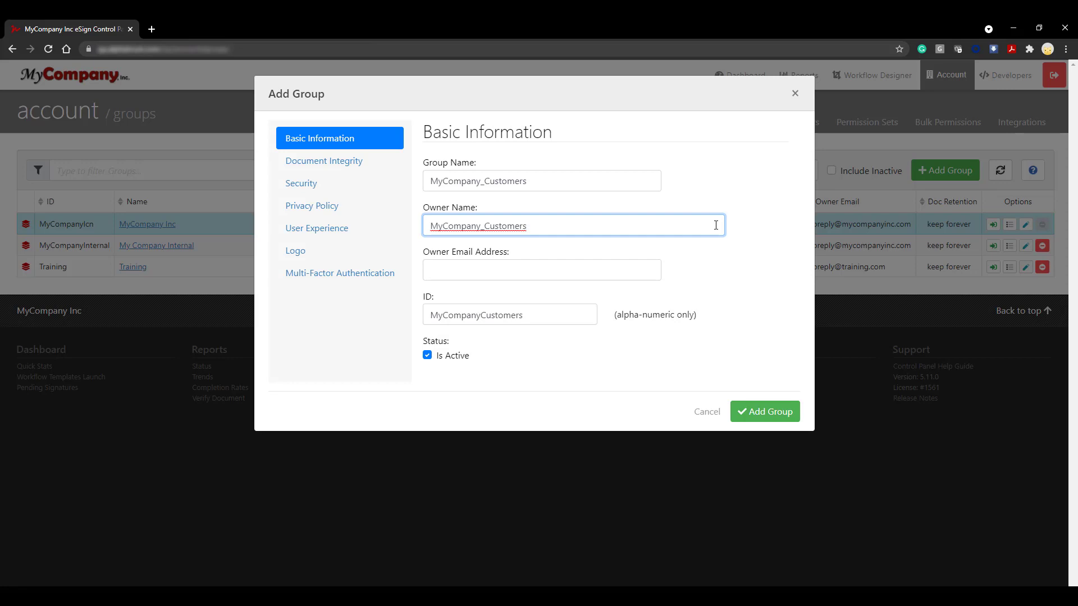
# Fill in the owner's email address for the new group.
pyautogui.click(641, 272)
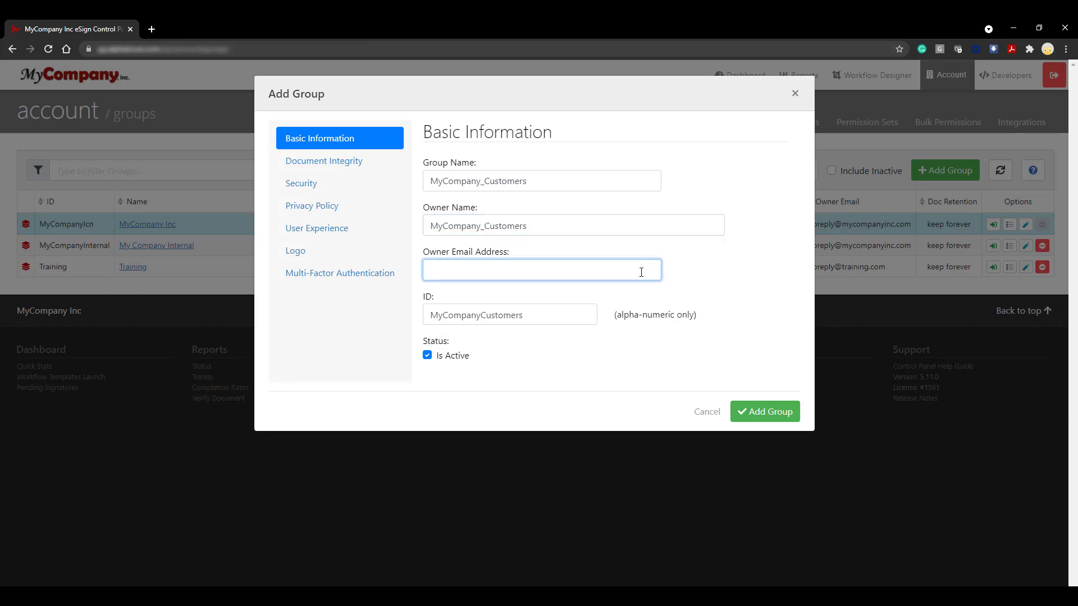
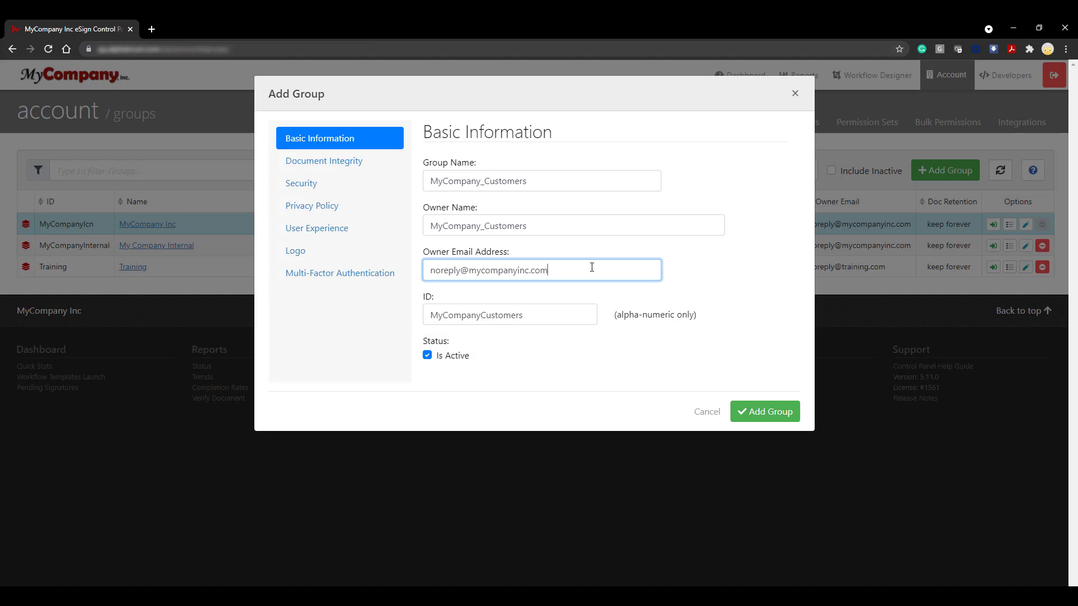
# Set the group's document retention to keep documents for 60 days after completion.
pyautogui.click(295, 168)
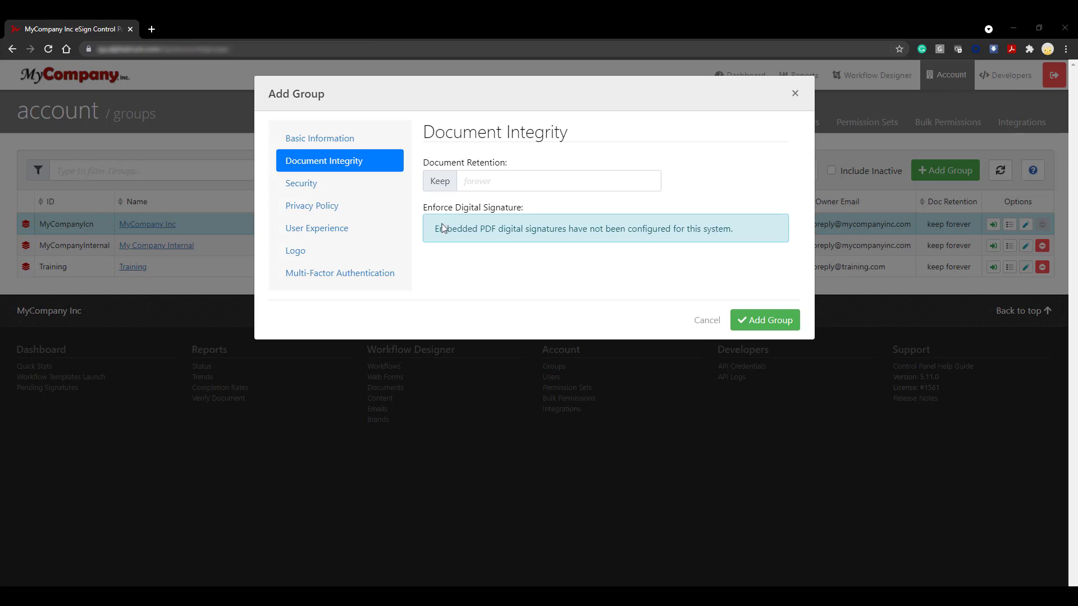
pyautogui.click(531, 184)
pyautogui.write('60')
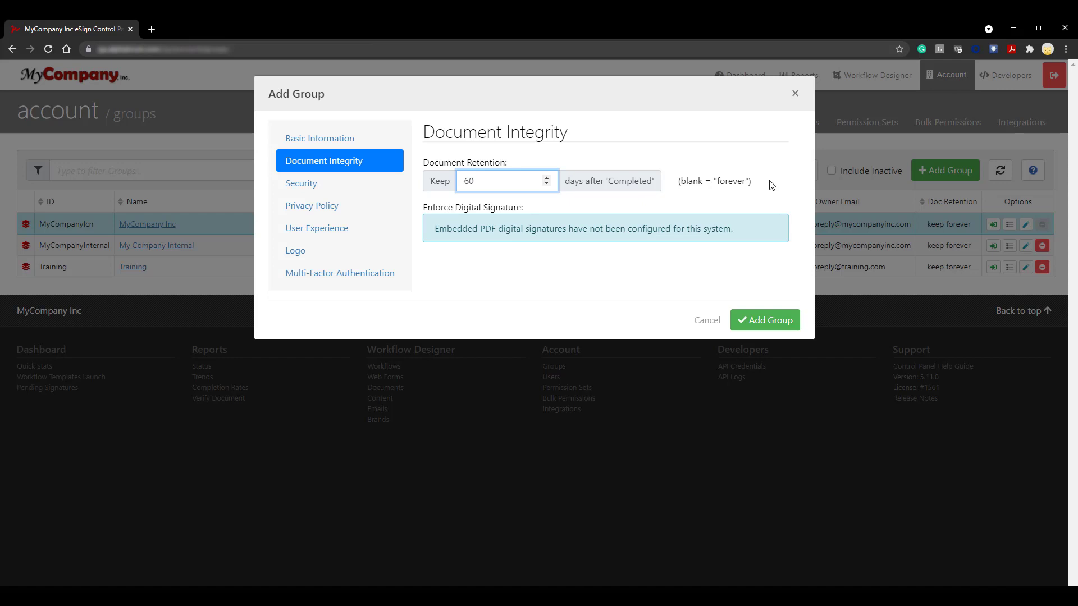
# In the group's security settings, require users to change their password after 30 days.
pyautogui.click(335, 187)
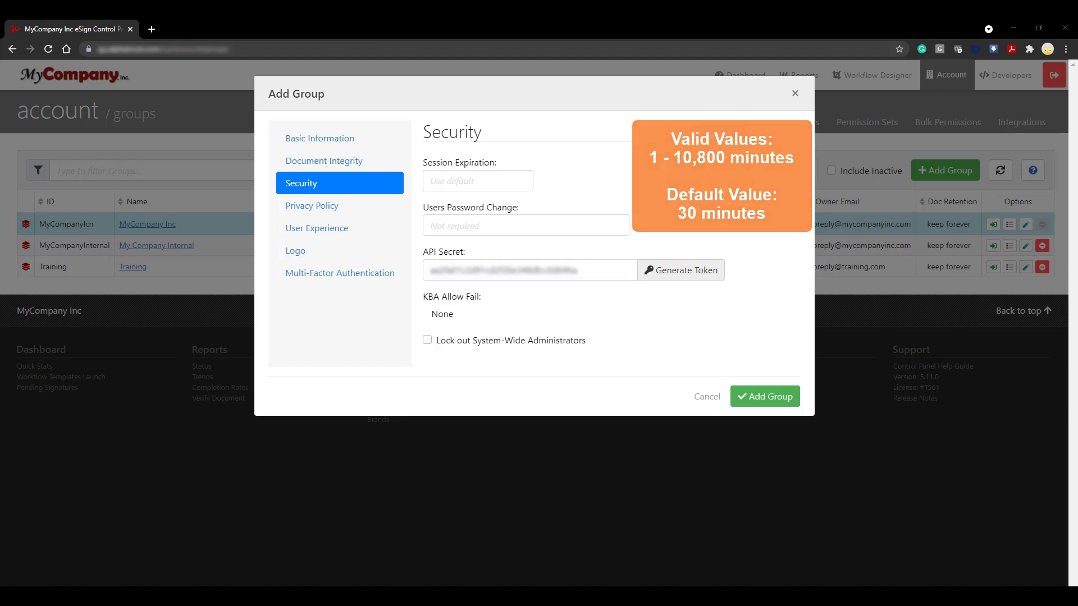
pyautogui.click(492, 232)
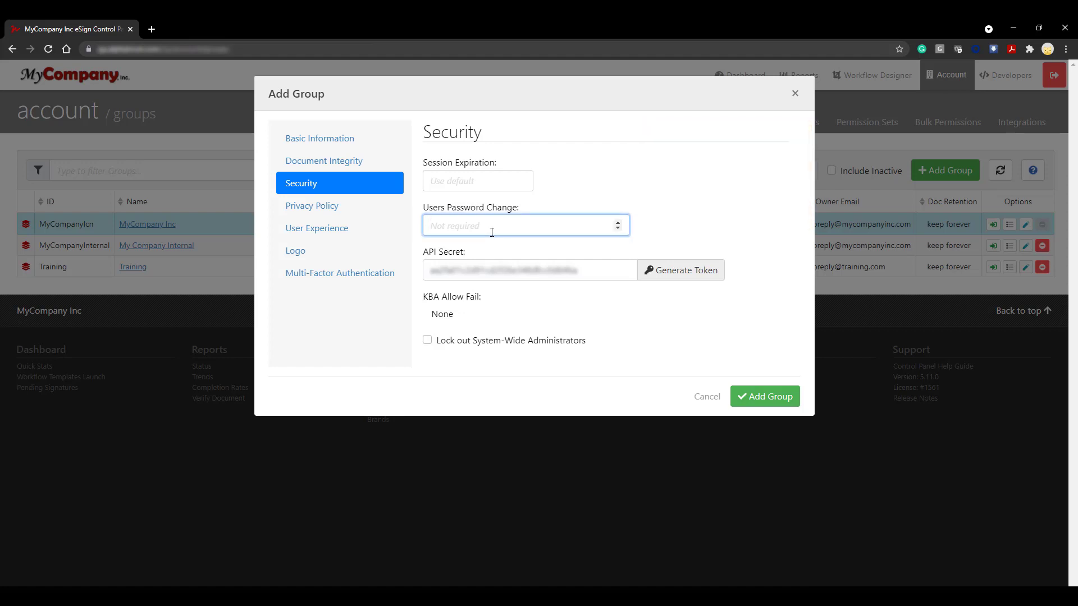
pyautogui.write('30')
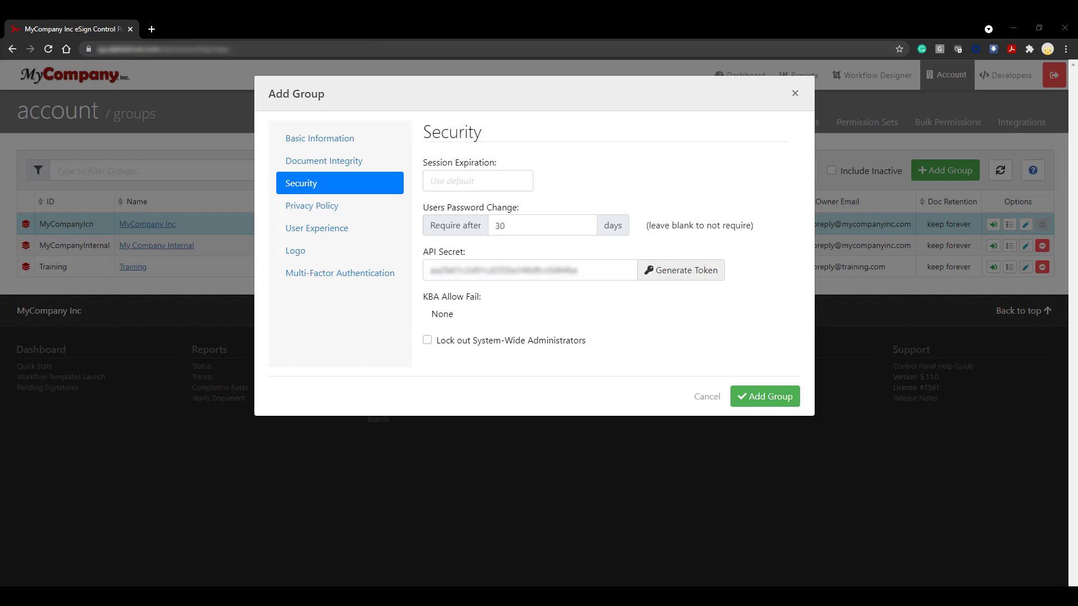
# Turn on the group's privacy policy to view its label and URL settings, and turn it off again.
pyautogui.click(378, 210)
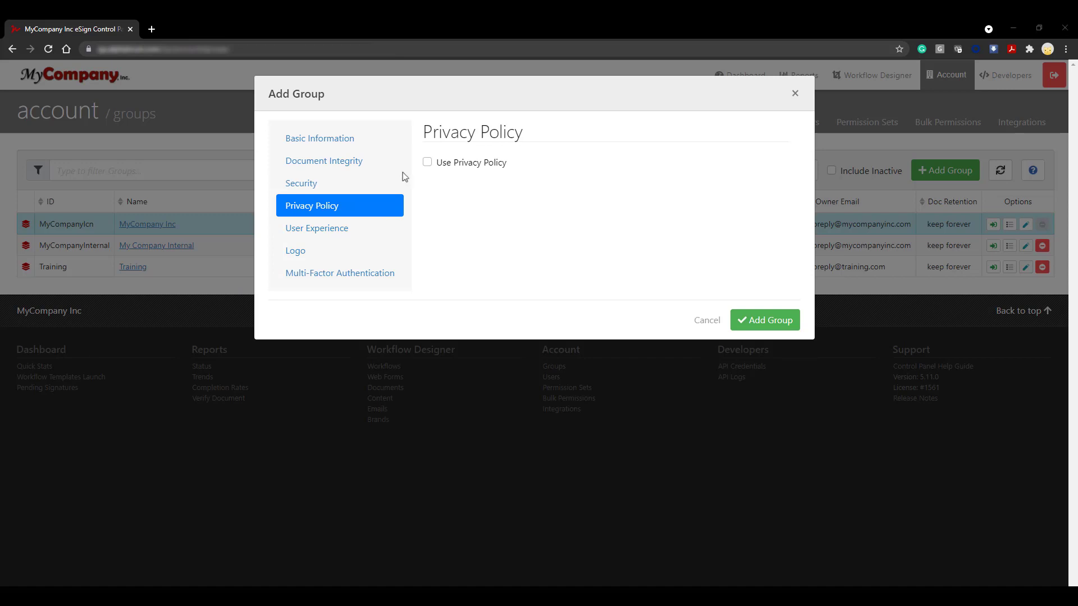
pyautogui.click(428, 163)
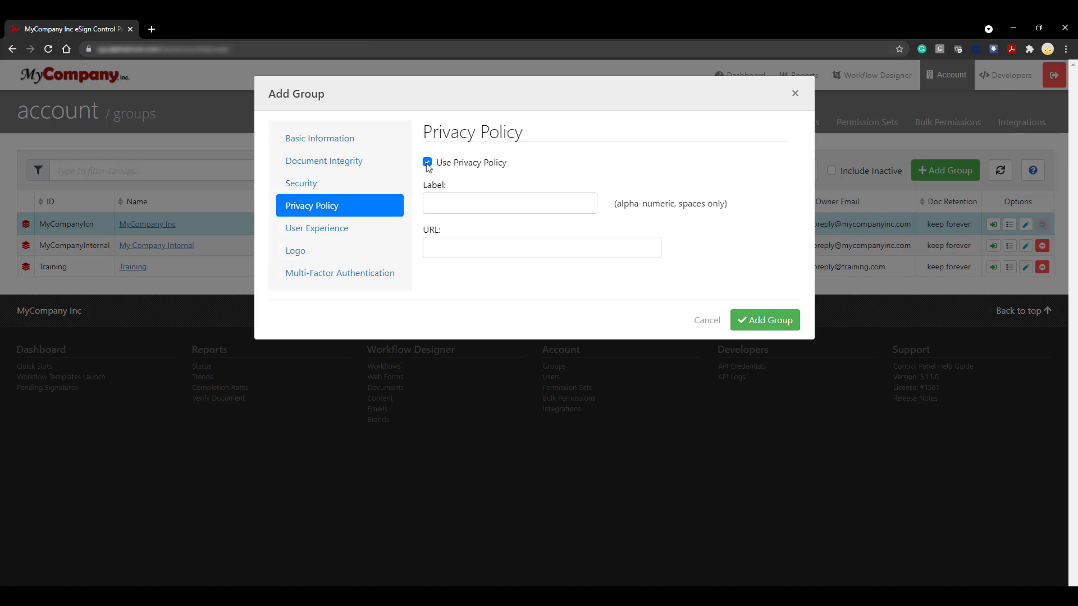
pyautogui.click(428, 163)
# Set the user experience to brand MyCompany, content set and email template set MyCompanyExternal, and email language English.
pyautogui.click(349, 232)
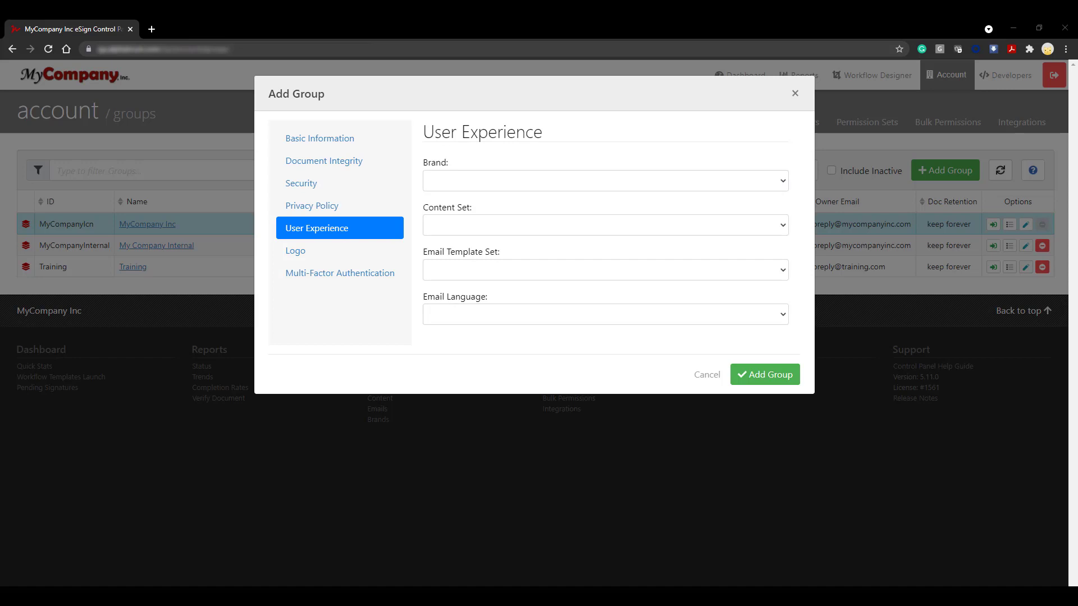
pyautogui.click(788, 182)
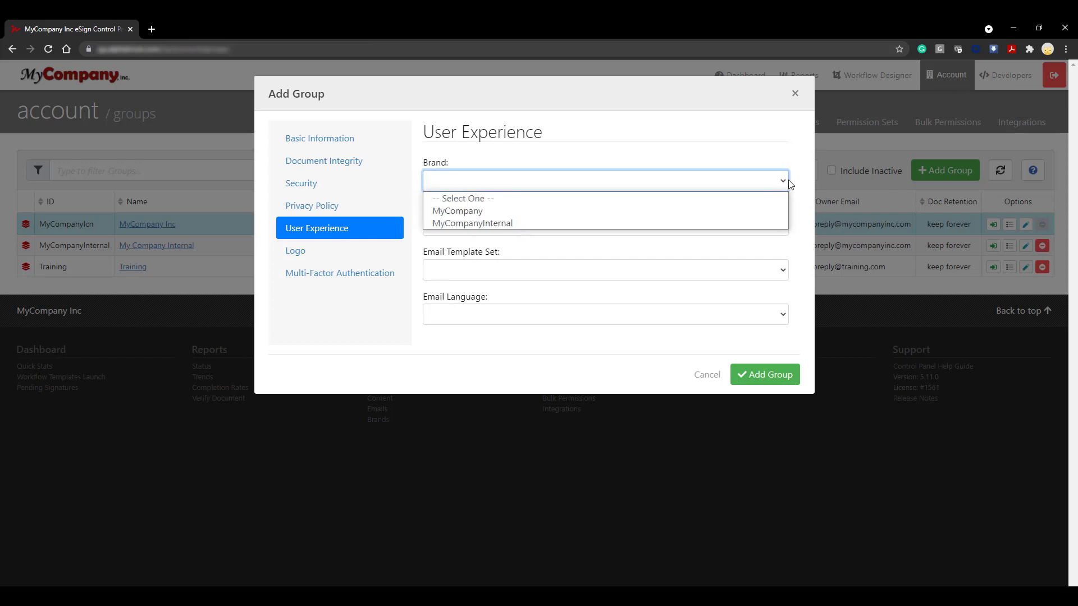
pyautogui.click(778, 211)
pyautogui.click(785, 227)
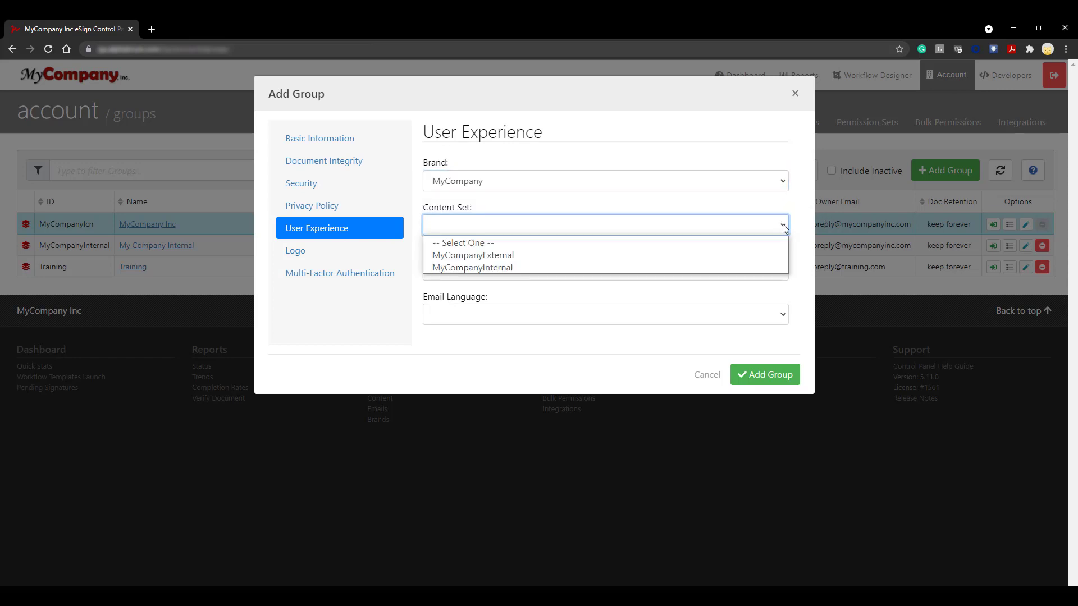
pyautogui.click(782, 254)
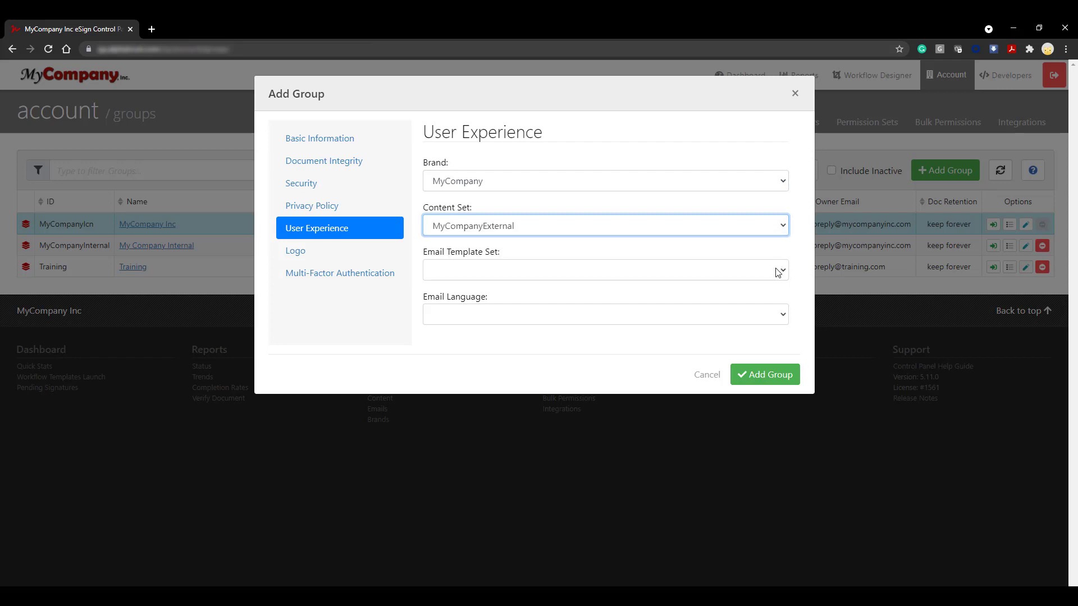
pyautogui.click(778, 271)
pyautogui.click(779, 300)
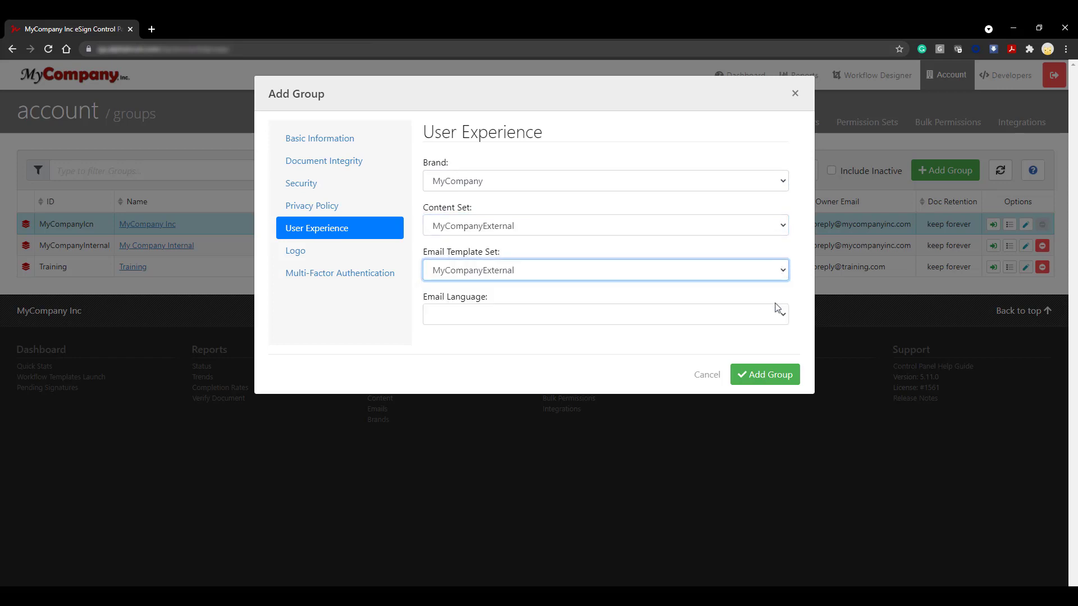
pyautogui.click(784, 318)
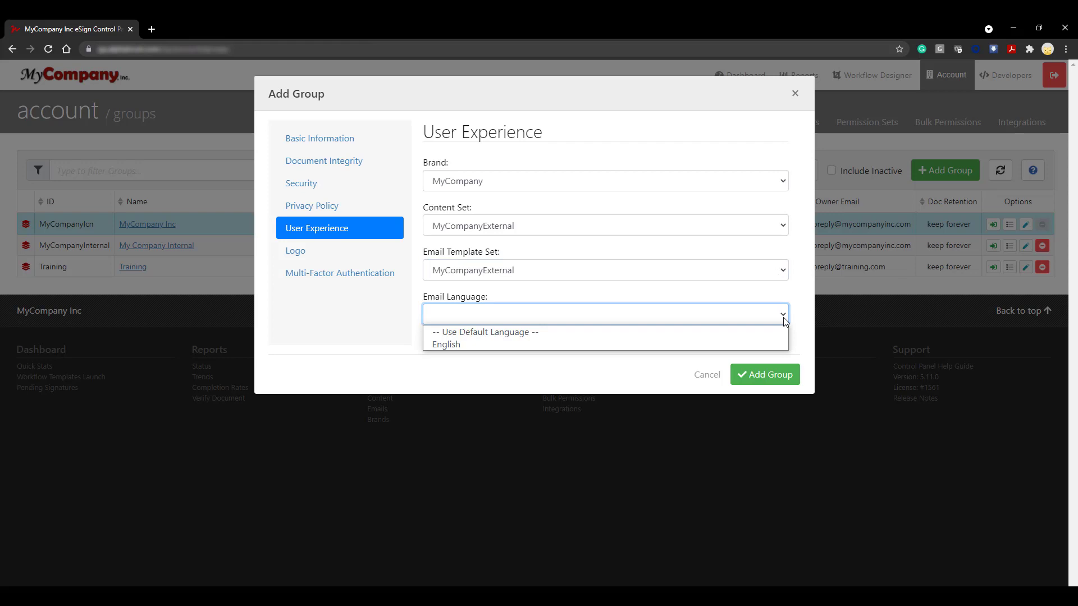
pyautogui.click(776, 345)
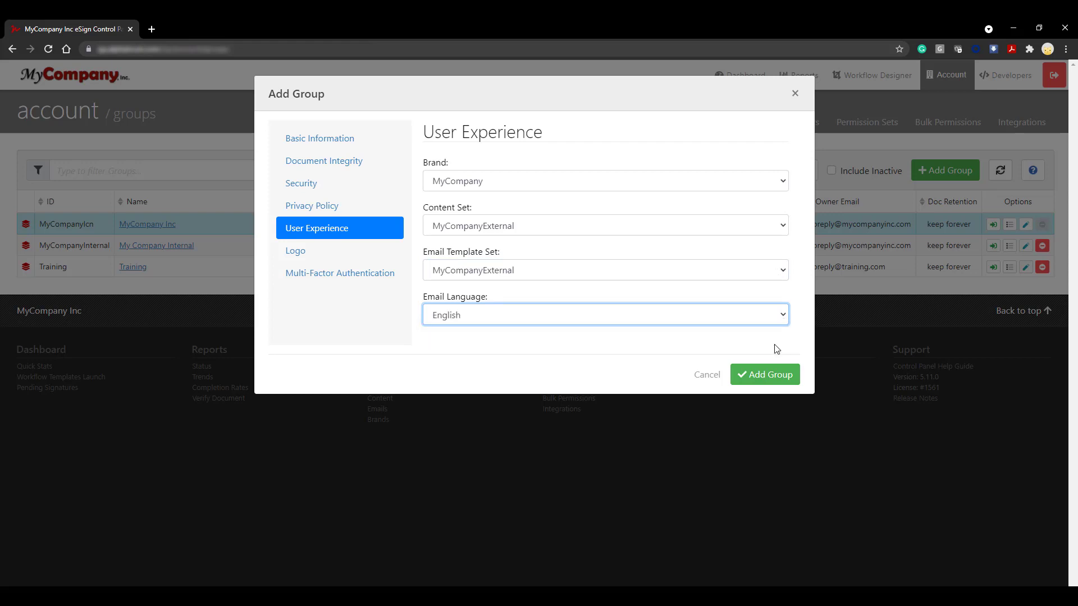
pyautogui.click(343, 335)
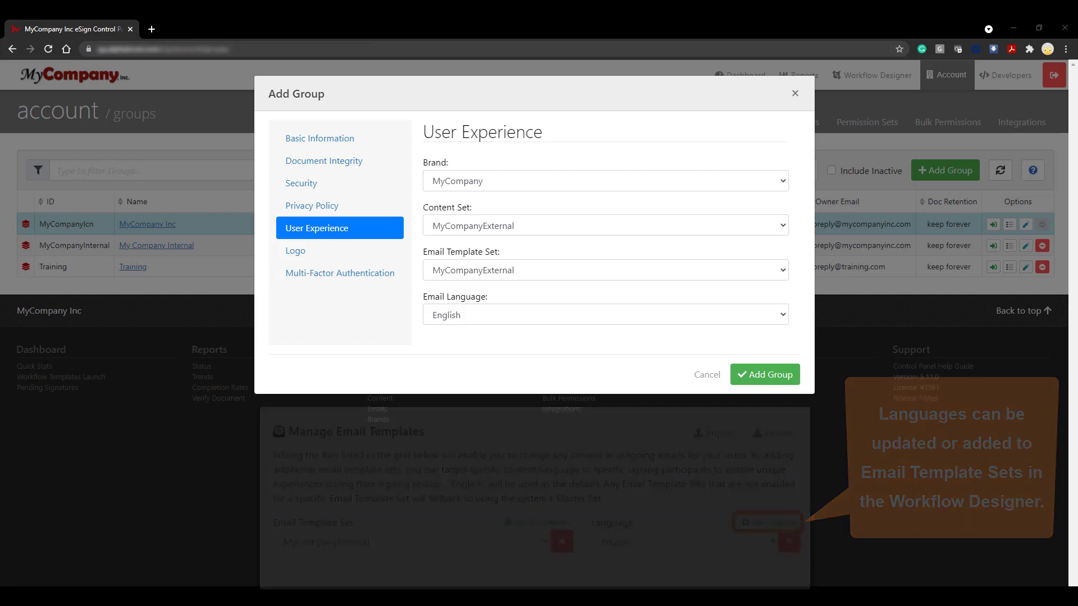
# Choose the round "MY Lorem ipsum" image as the group's logo.
pyautogui.click(325, 251)
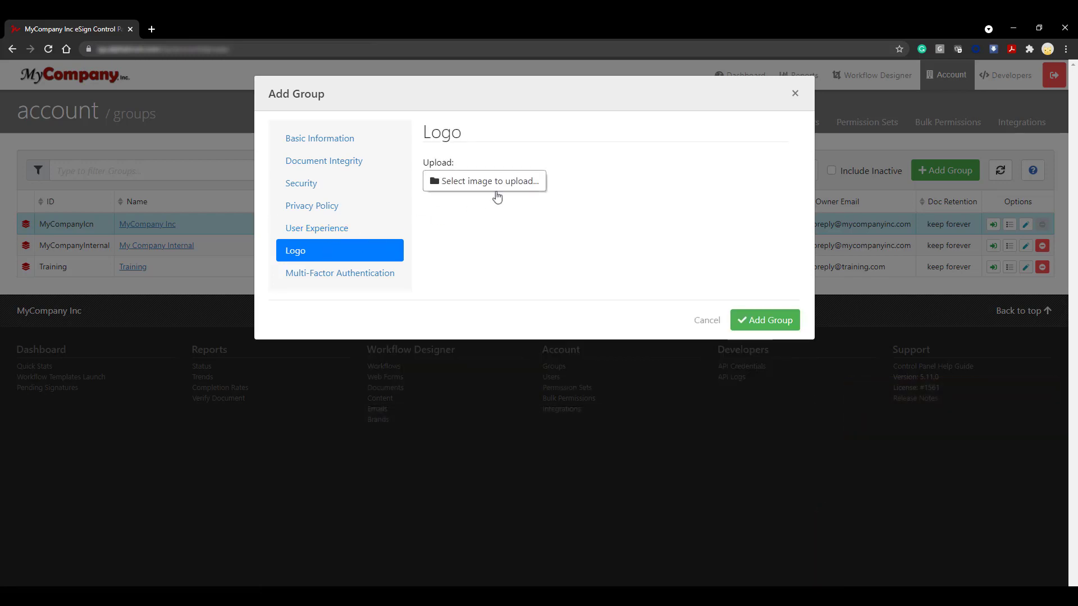
pyautogui.click(508, 181)
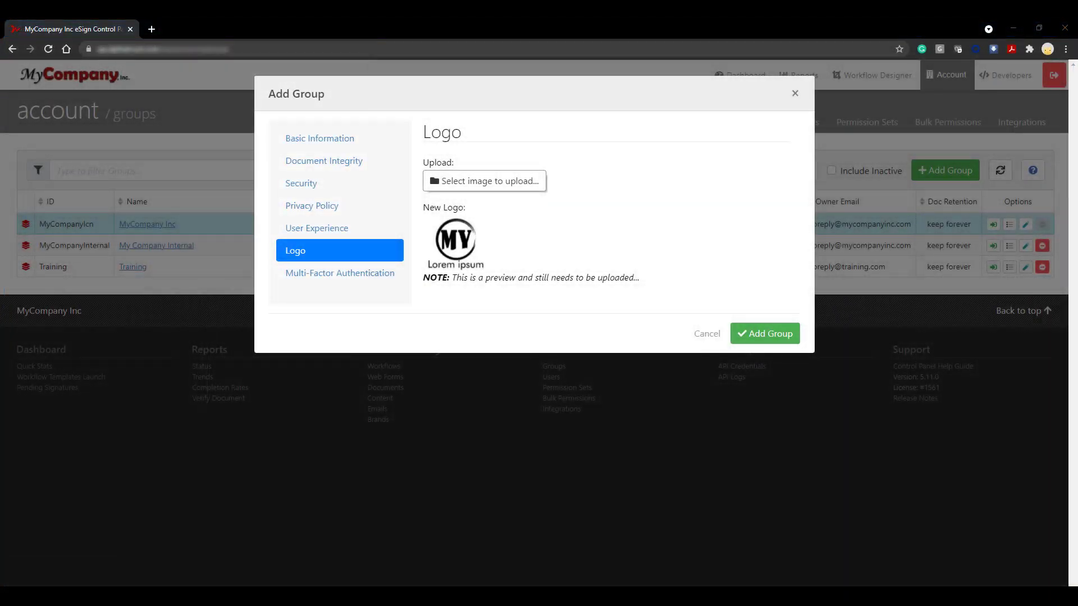
# Enable a custom multi-factor authentication email for the group with the subject "MyCompany MFA".
pyautogui.click(402, 274)
pyautogui.click(427, 162)
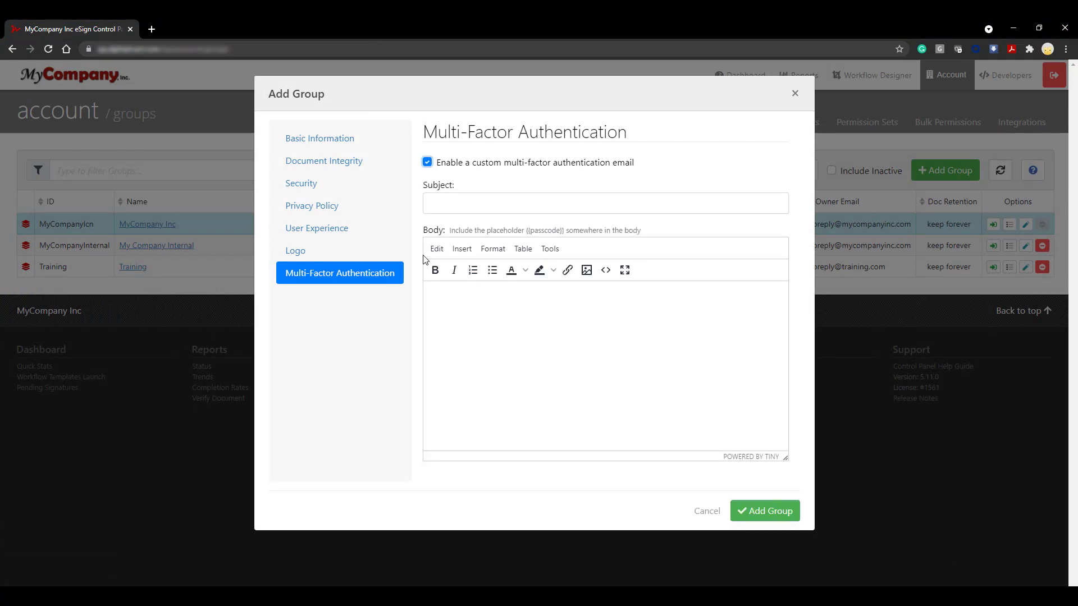
pyautogui.press('Tab')
pyautogui.write('MyCompany MFA')
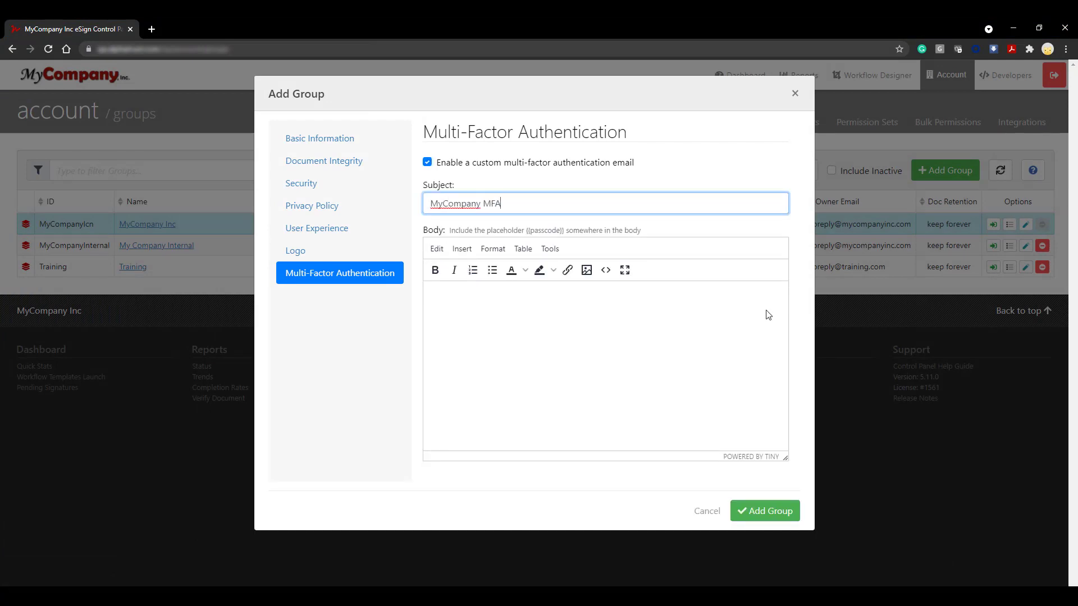
# Begin the email body with "Hello," and, after a blank line, "Please use the passcode below to enter the system.".
pyautogui.click(736, 305)
pyautogui.write('Hello,')
pyautogui.press('Return')
pyautogui.press('Return')
pyautogui.write('Please use the')
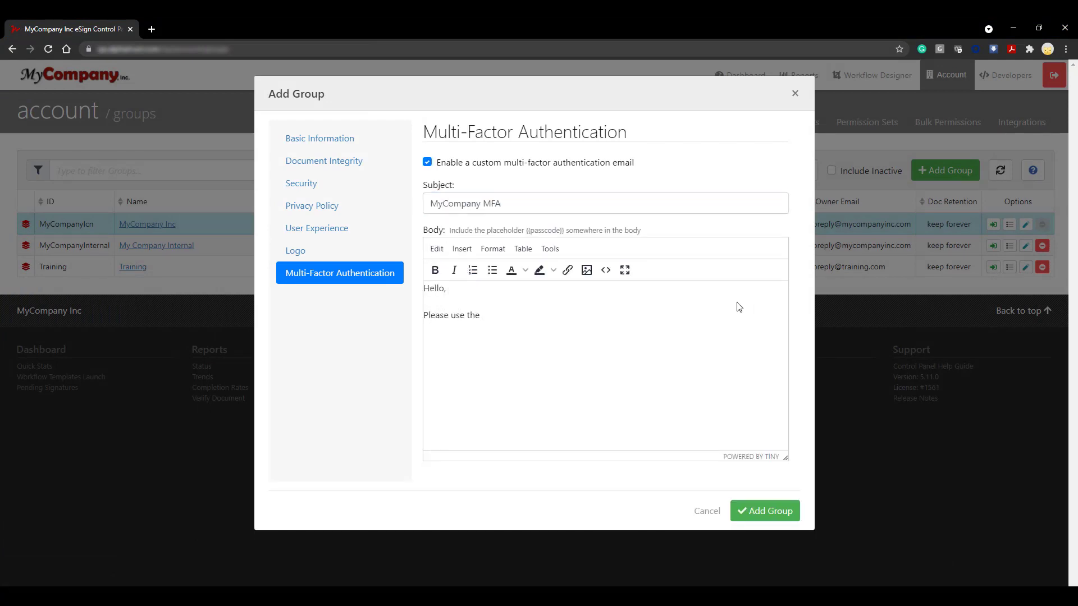
pyautogui.write(' passcode below to enter the system')
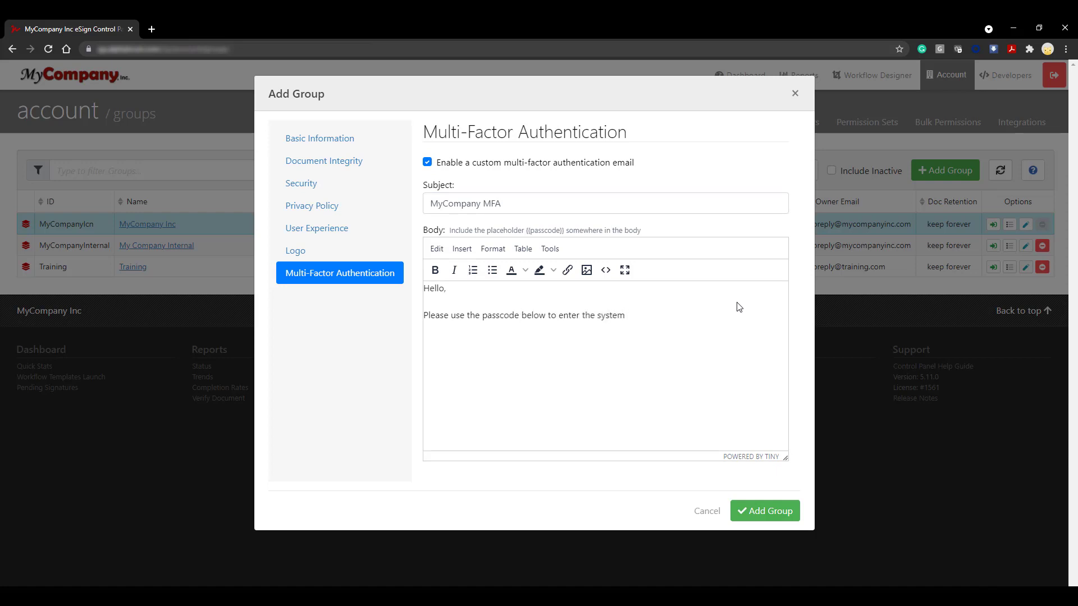
pyautogui.write('.')
# Insert the {{passcode}} placeholder in its own paragraph below the instruction sentence.
pyautogui.press('Return')
pyautogui.press('Return')
pyautogui.write('{{}}')
pyautogui.press('Left')
pyautogui.press('Left')
pyautogui.write('passcode')
pyautogui.press('End')
# Close the email body with "Thank you," and "MyCompany Inc." on separate lines, and save the new group.
pyautogui.press('Return')
pyautogui.press('Return')
pyautogui.write('Thank you,')
pyautogui.press('Return')
pyautogui.write('MyCom')
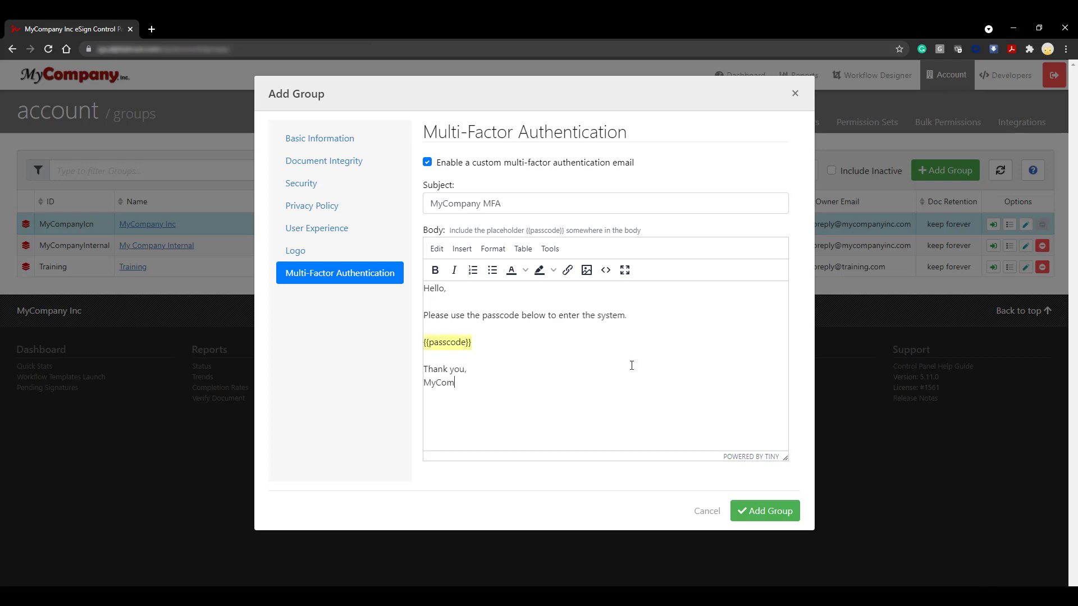
pyautogui.write('pany Inc.')
pyautogui.click(791, 520)
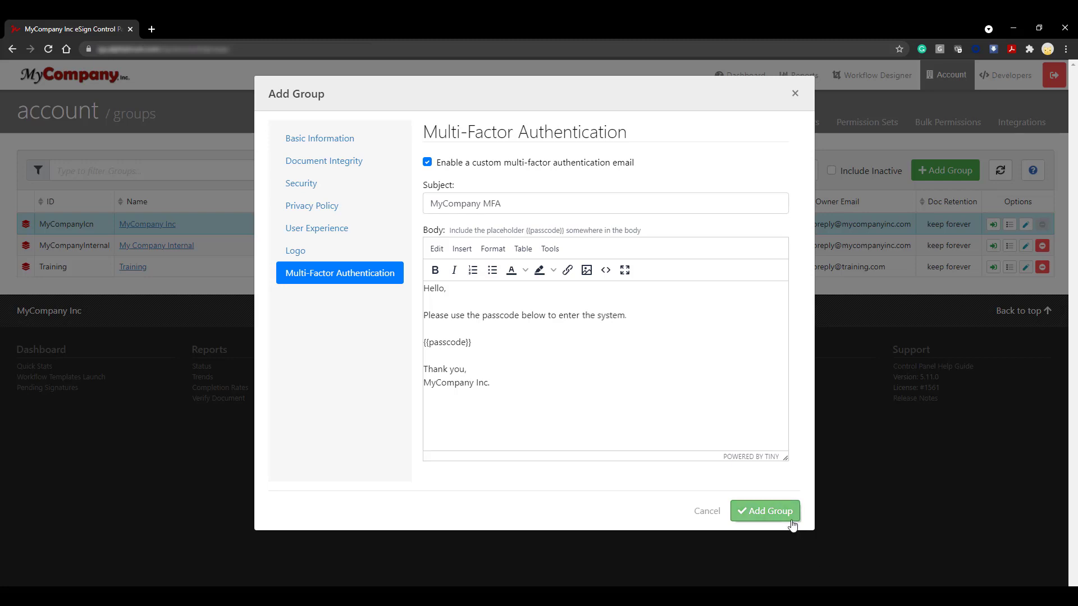
pyautogui.click(791, 521)
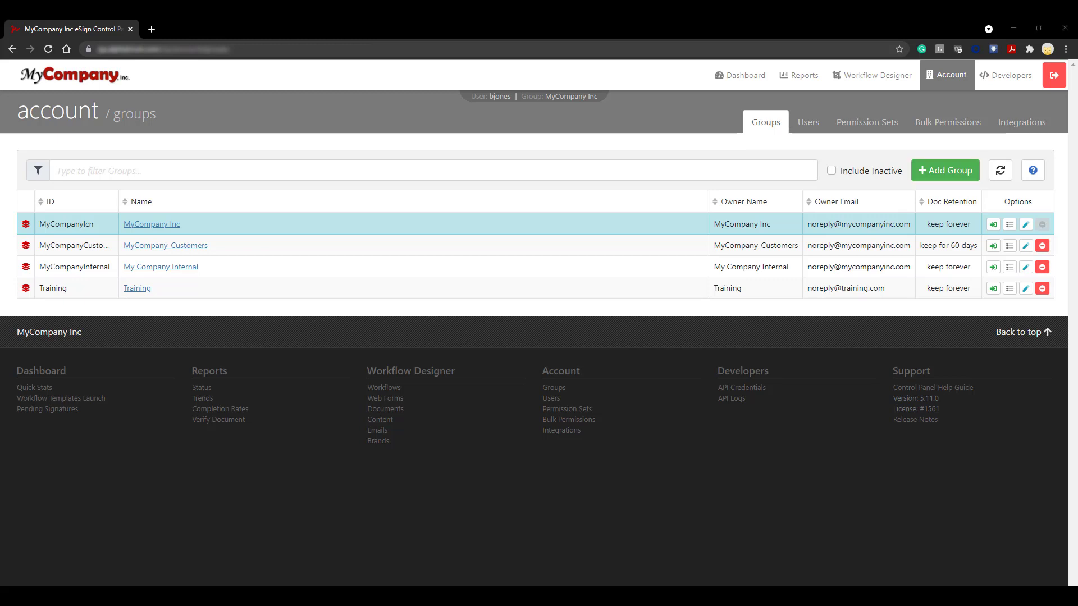
# Review the details of the MyCompany_Customers group, return to the group list, and switch to that group.
pyautogui.click(1009, 247)
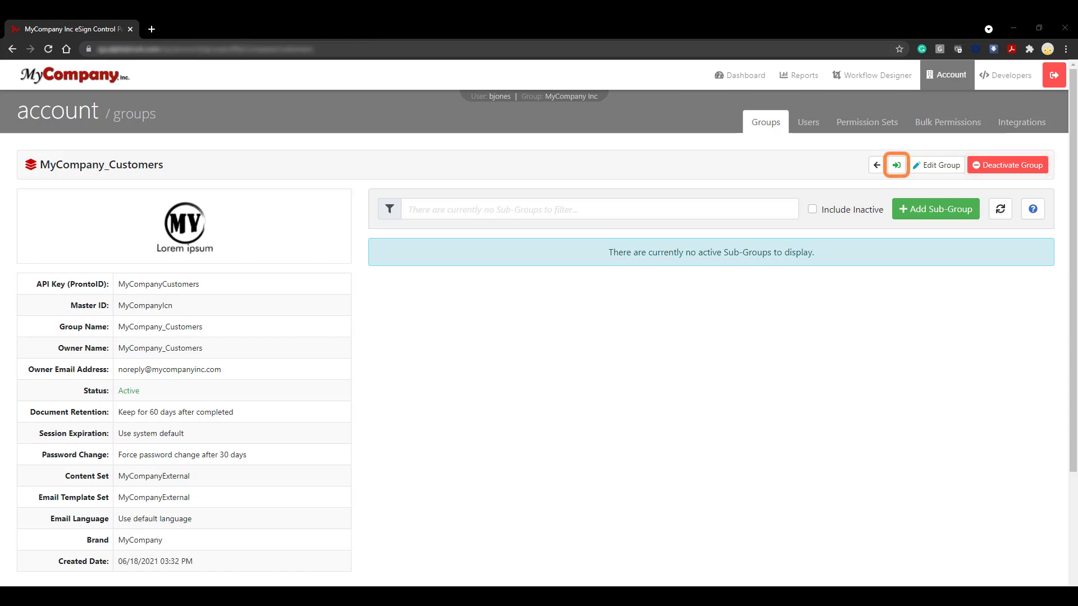
pyautogui.click(876, 172)
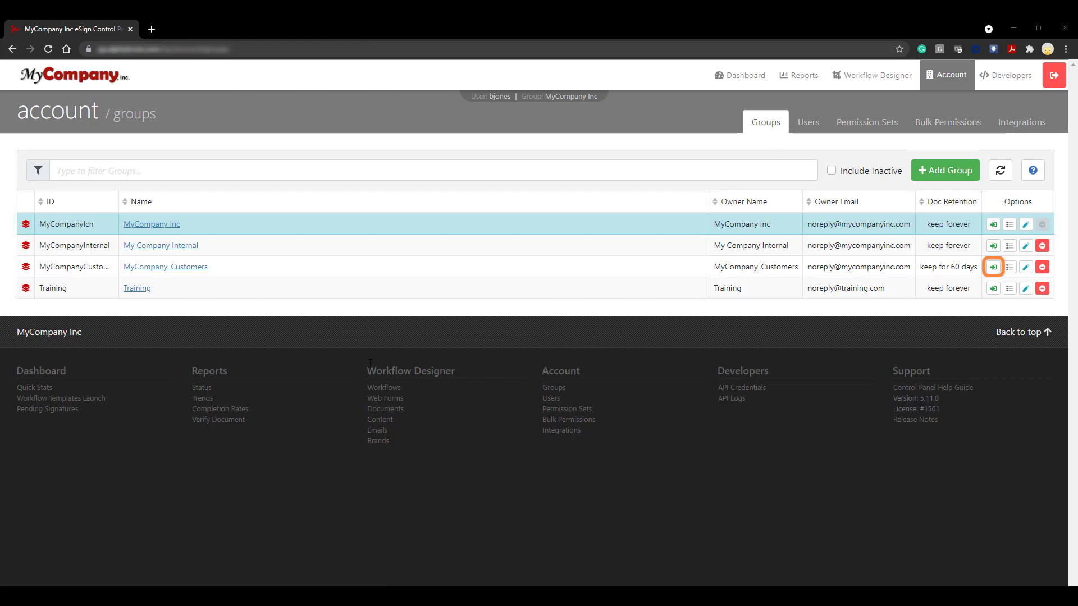
pyautogui.click(994, 268)
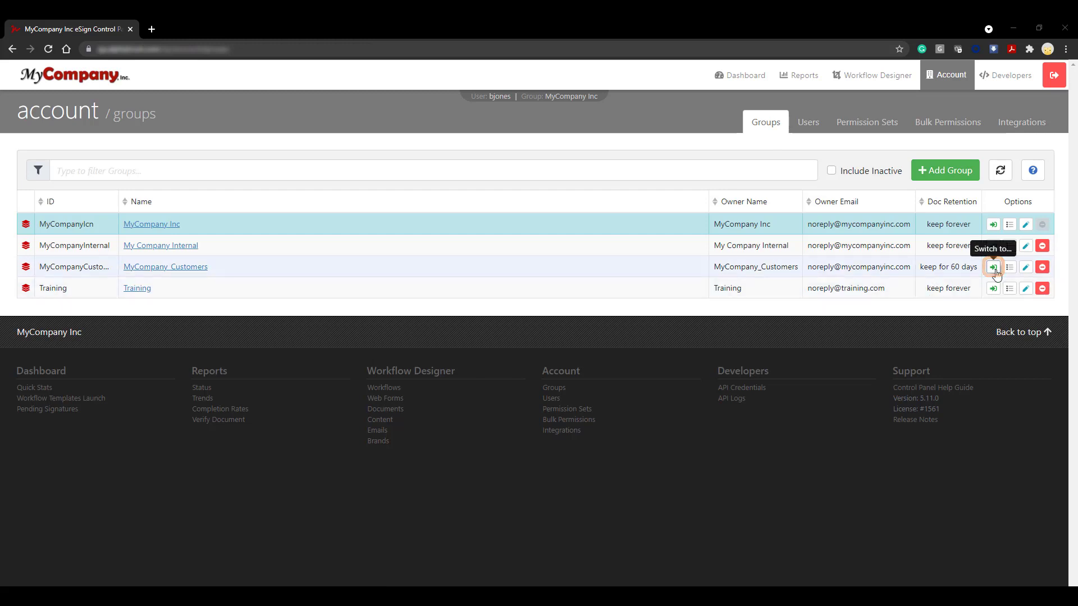